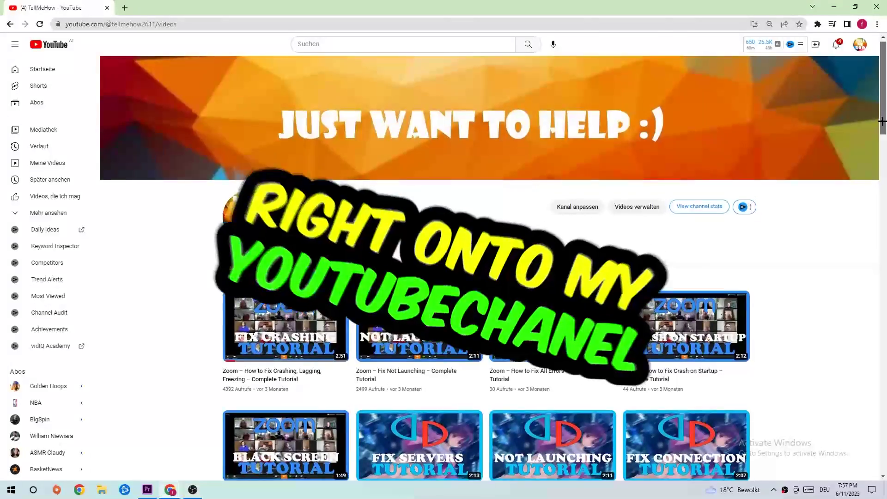
Open Settings from the Start menu and view the Windows Update page under Update & Security
scroll(881, 121, down, 6)
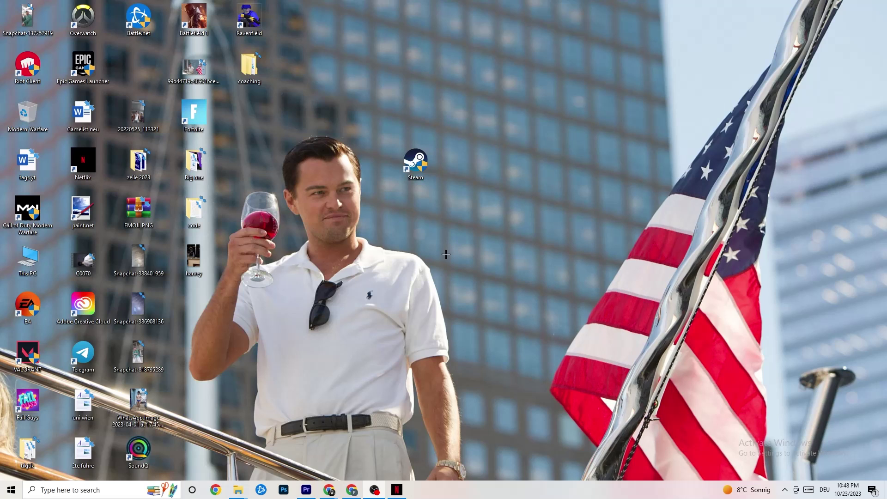
click(5, 495)
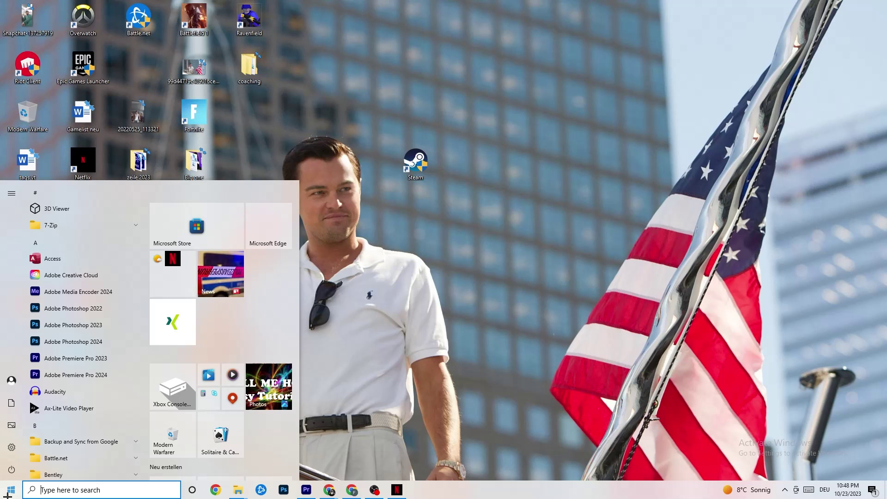
click(11, 447)
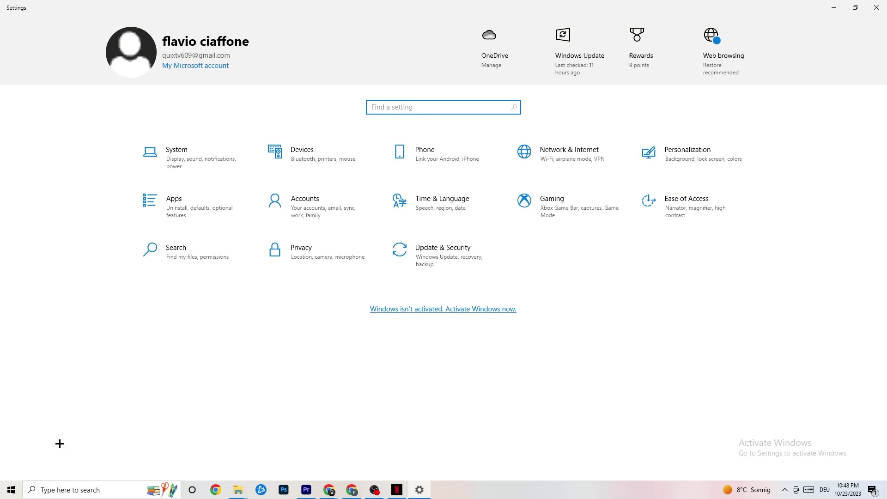
click(427, 264)
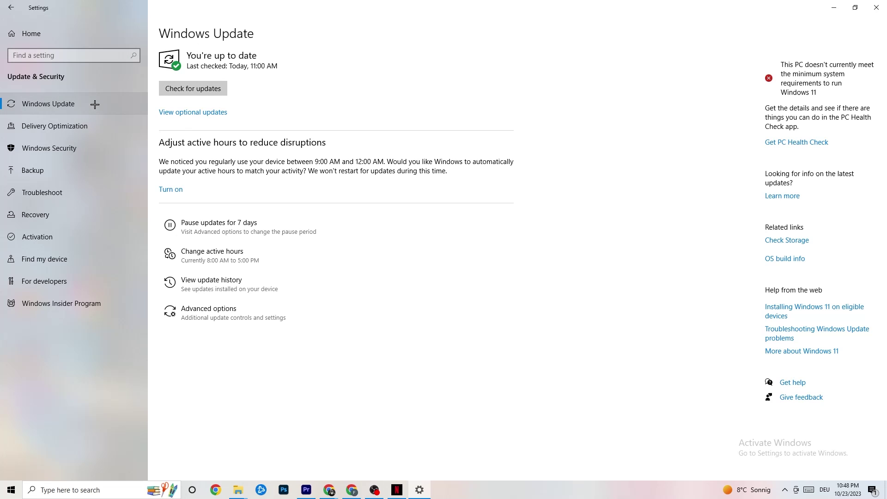
Review the Troubleshoot page, then minimize the Settings window
click(54, 194)
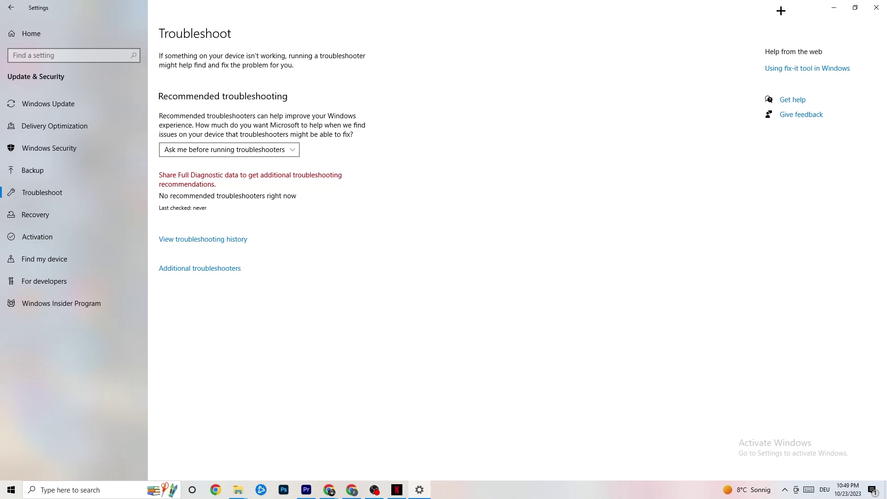
click(833, 6)
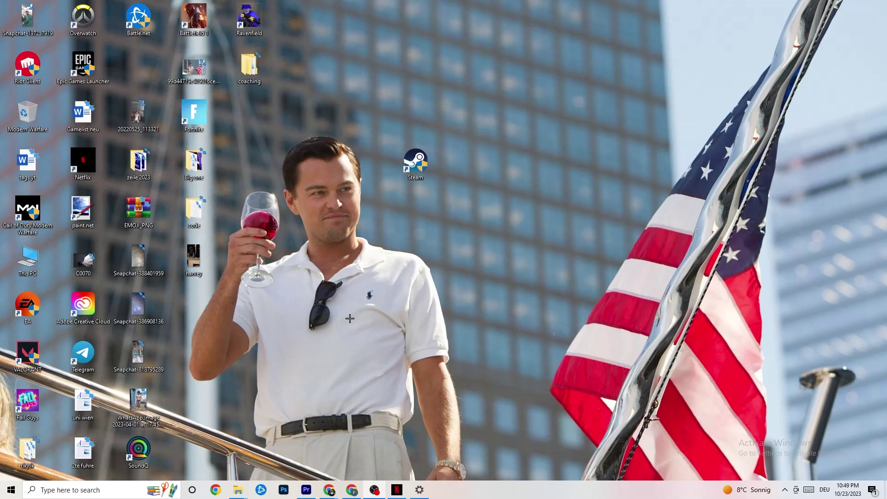
Move the Steam shortcut down and back to its spot, then open its Properties
drag(414, 162, 424, 192)
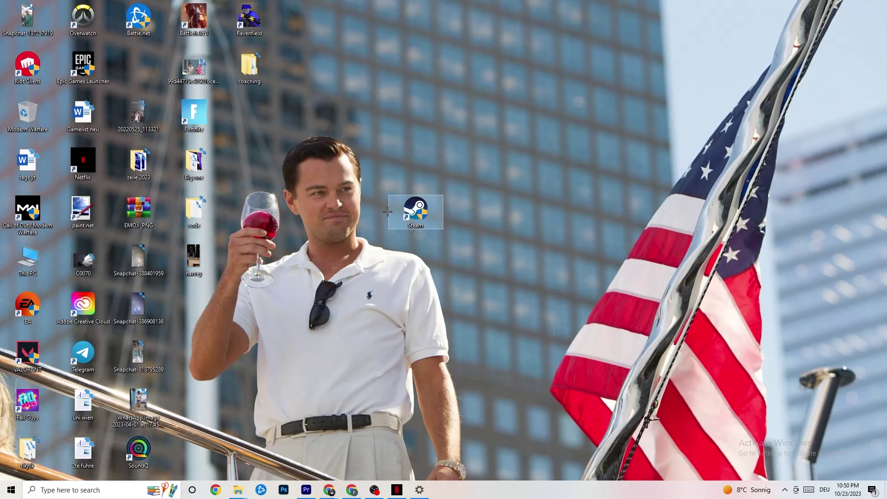
right_click(421, 209)
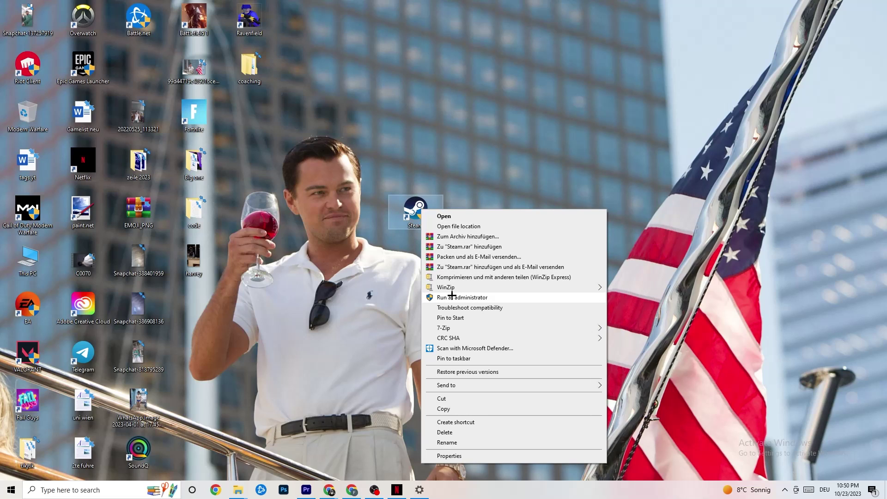
click(352, 282)
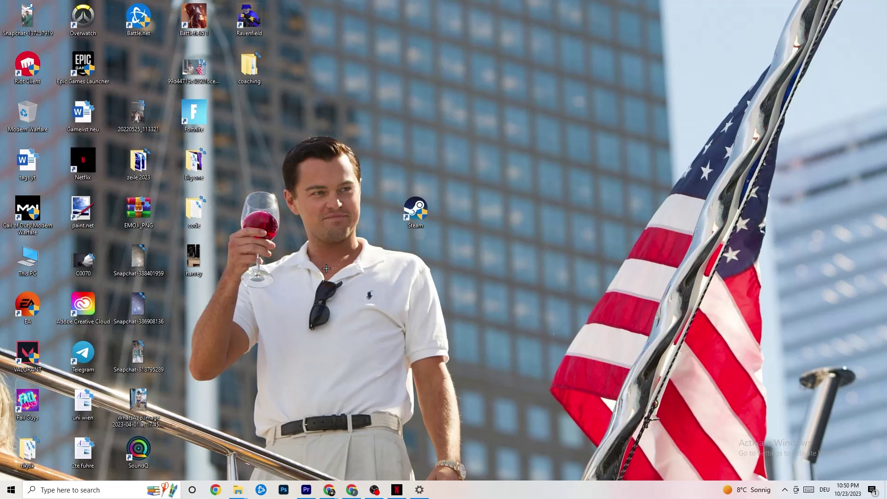
drag(407, 207, 407, 160)
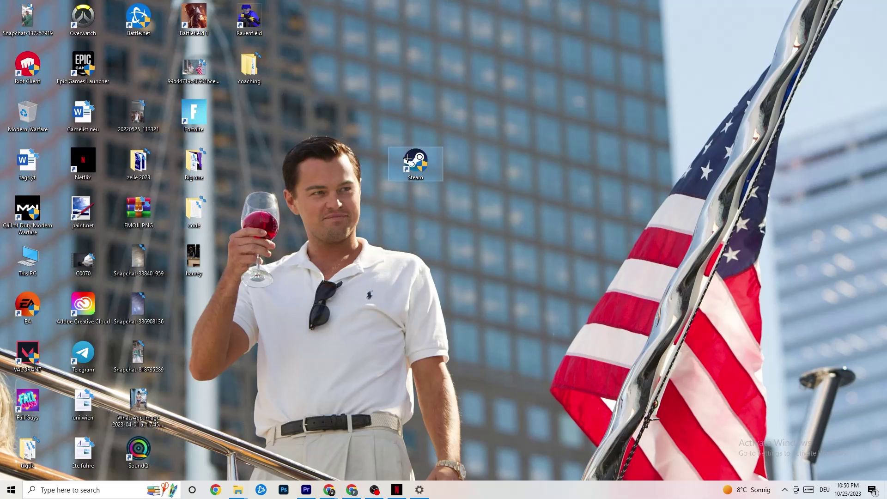
right_click(407, 160)
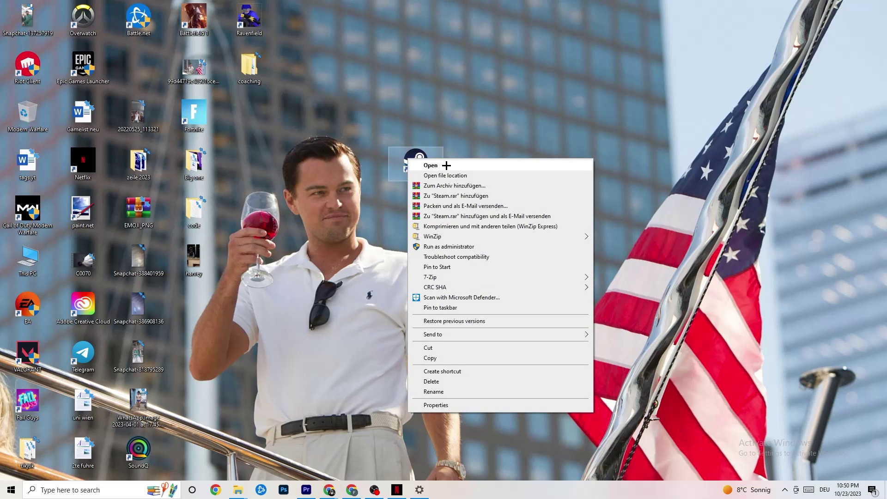
click(443, 406)
On the Compatibility tab, enable compatibility mode for Windows 8 and confirm with OK
drag(479, 170, 432, 79)
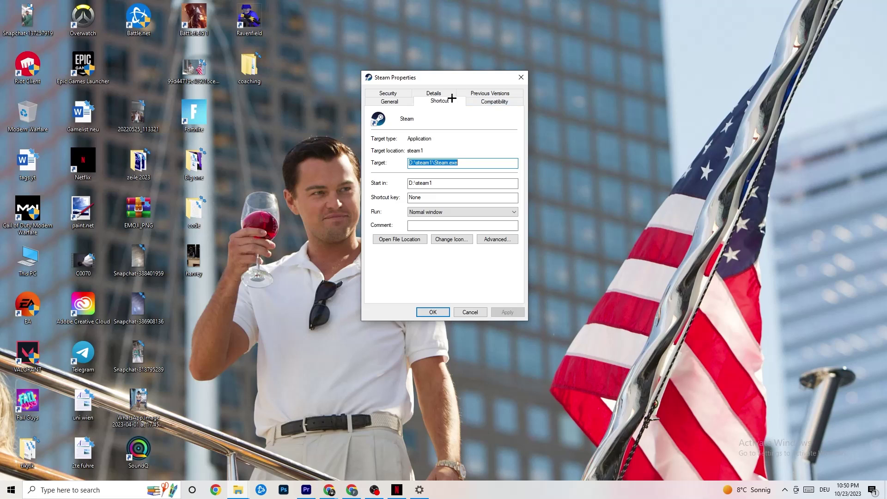
click(490, 101)
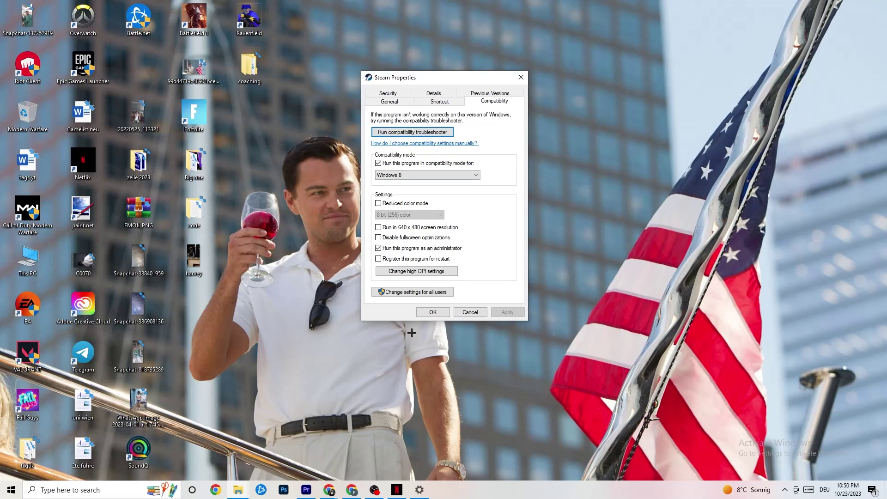
click(379, 162)
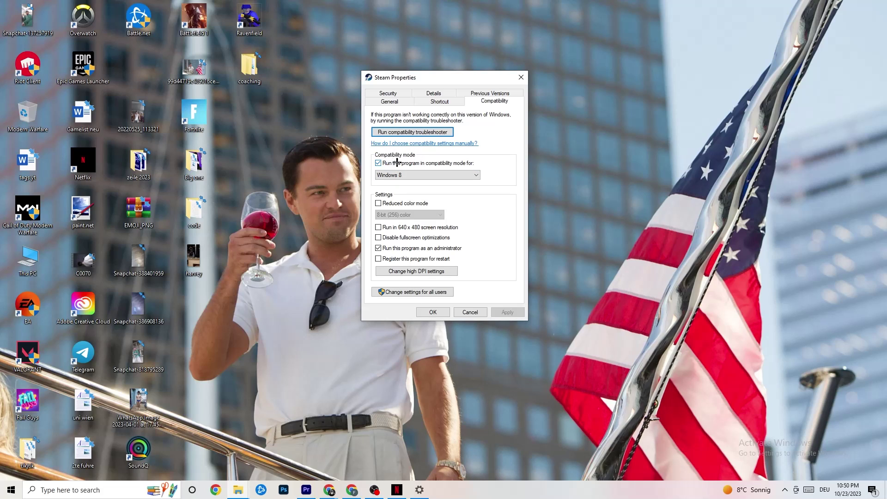
click(450, 173)
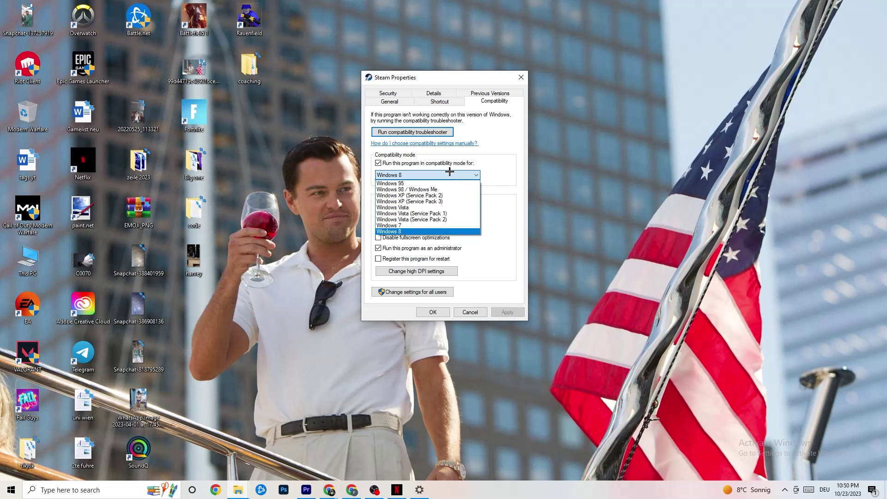
click(435, 231)
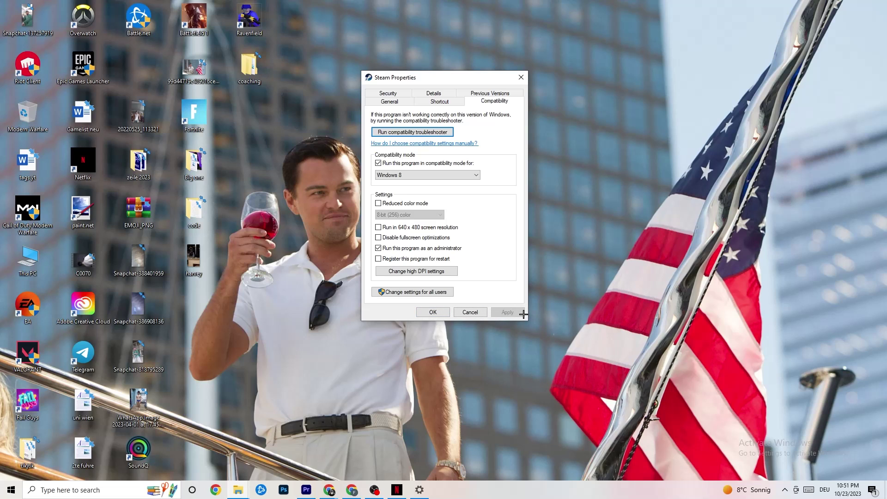
click(433, 312)
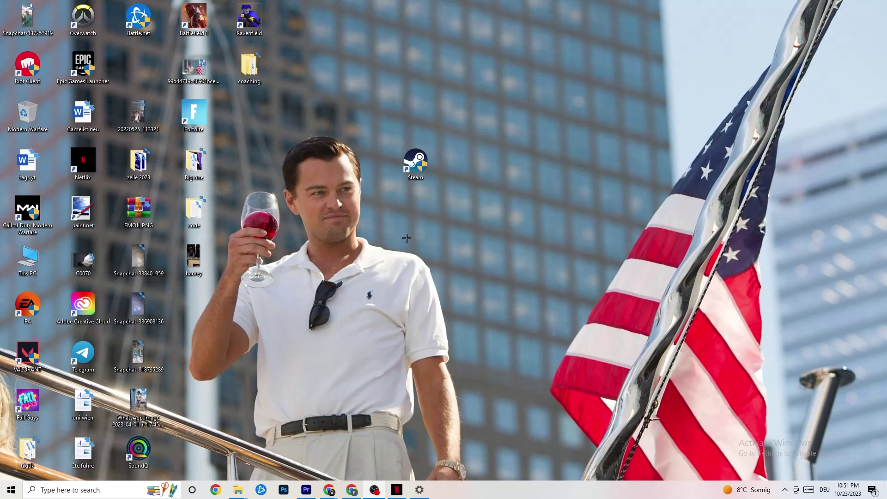
Dismiss the Steam shortcut's context menu and open the Start menu
right_click(399, 165)
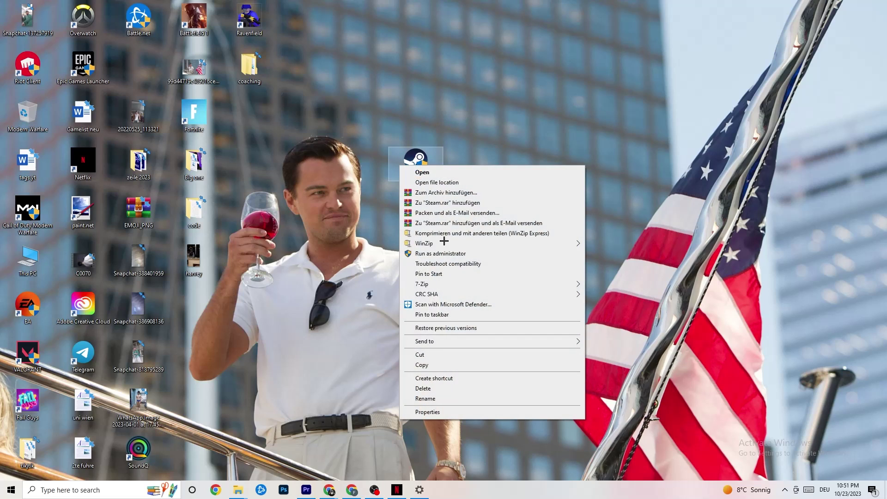
click(326, 203)
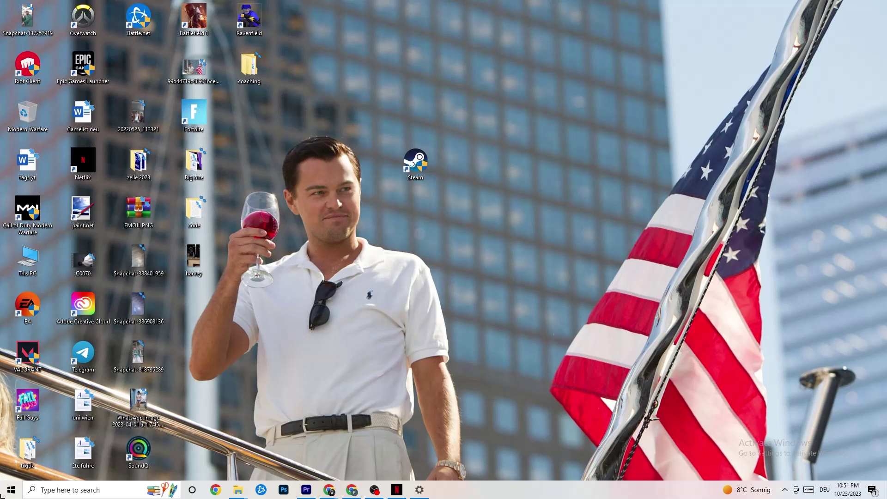
click(11, 490)
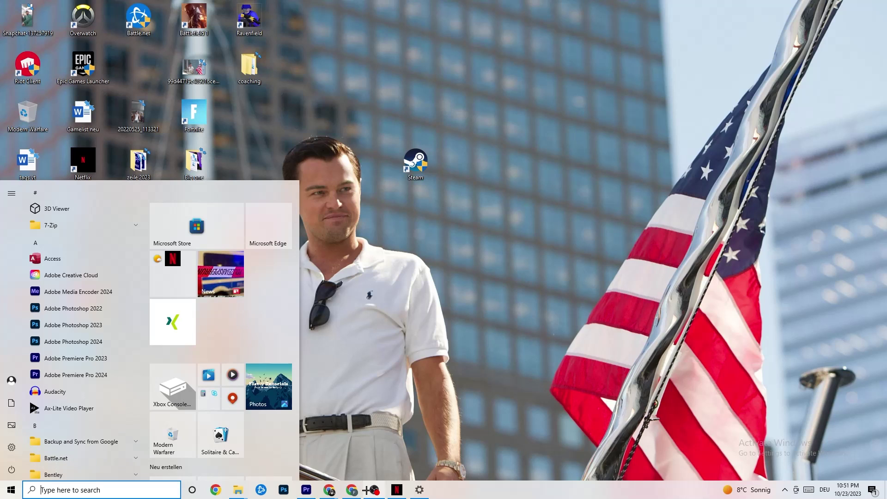
Leave the Display scale at 100% under System, then go to Power & sleep
click(420, 490)
click(3, 3)
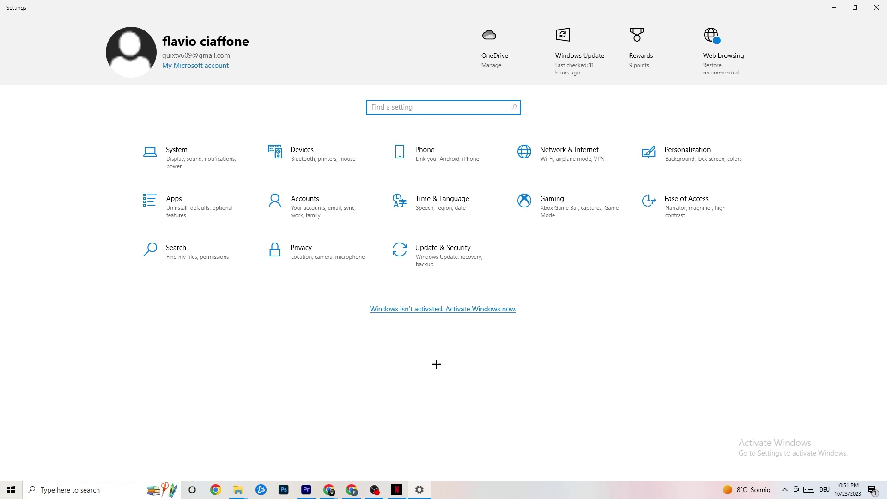
click(206, 165)
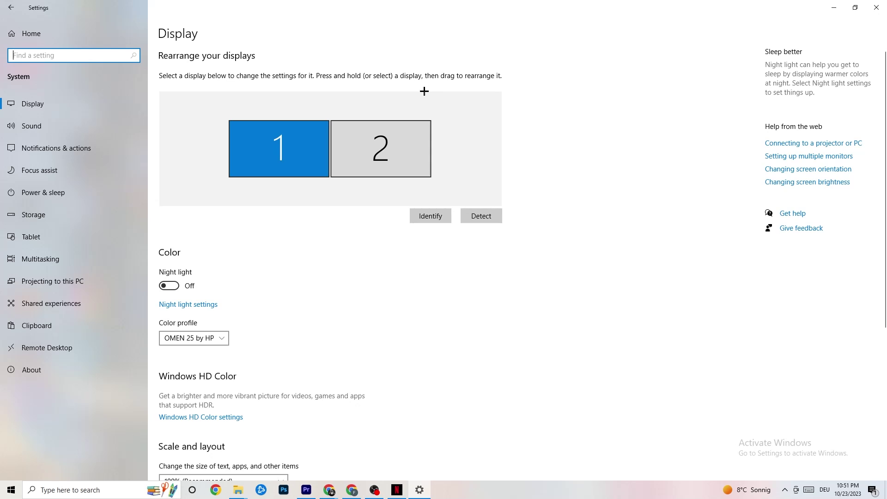
scroll(232, 209, down, 5)
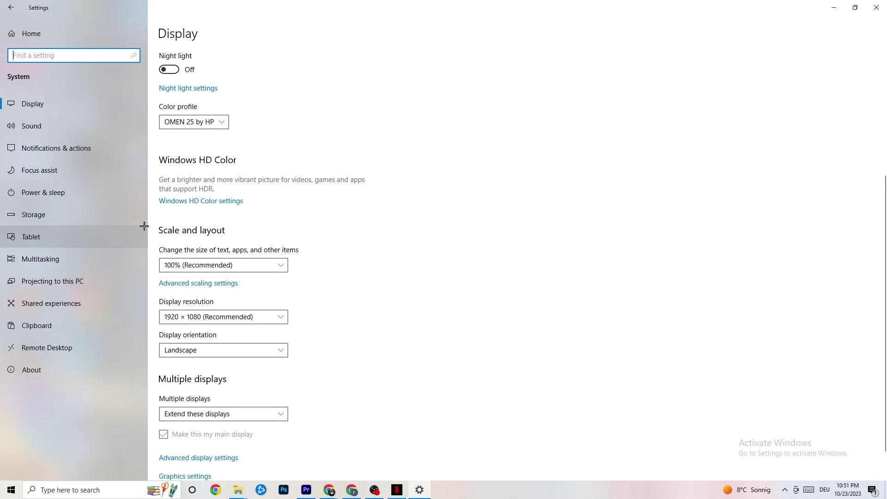
click(225, 231)
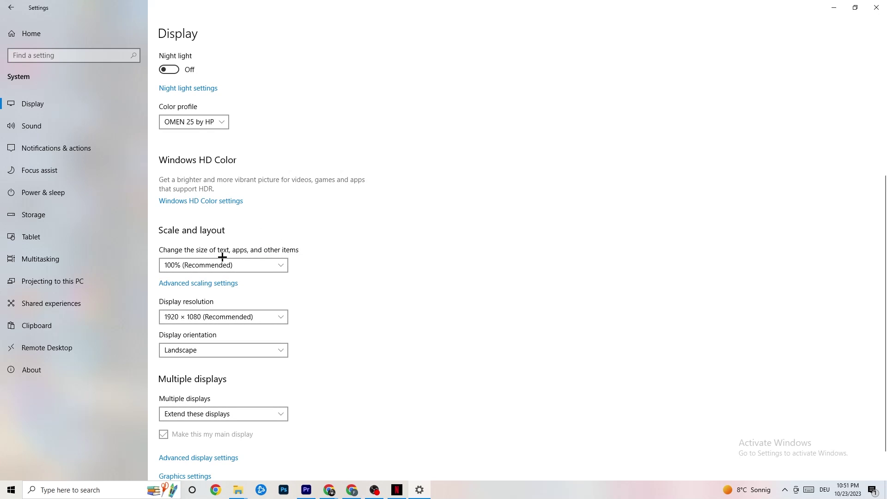
click(280, 260)
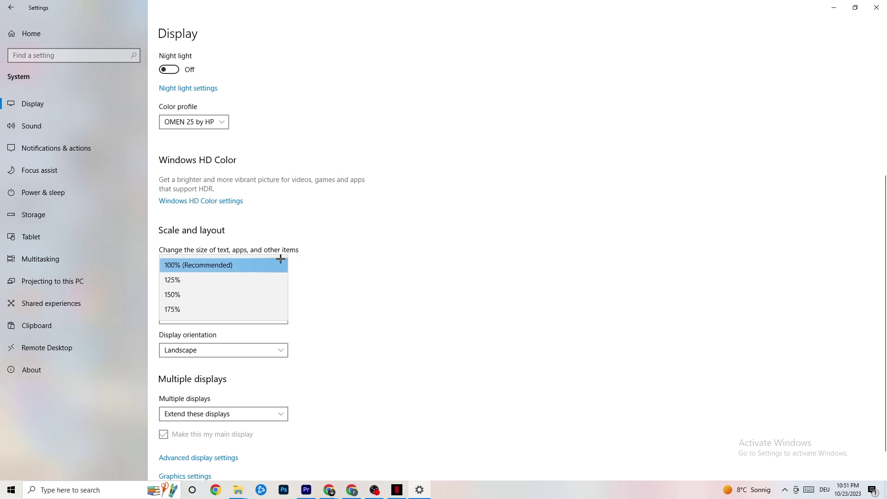
click(404, 224)
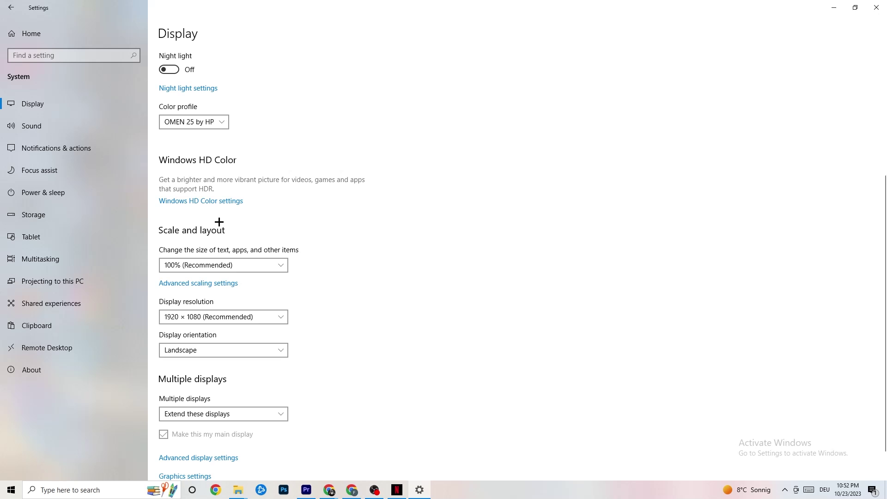
click(58, 190)
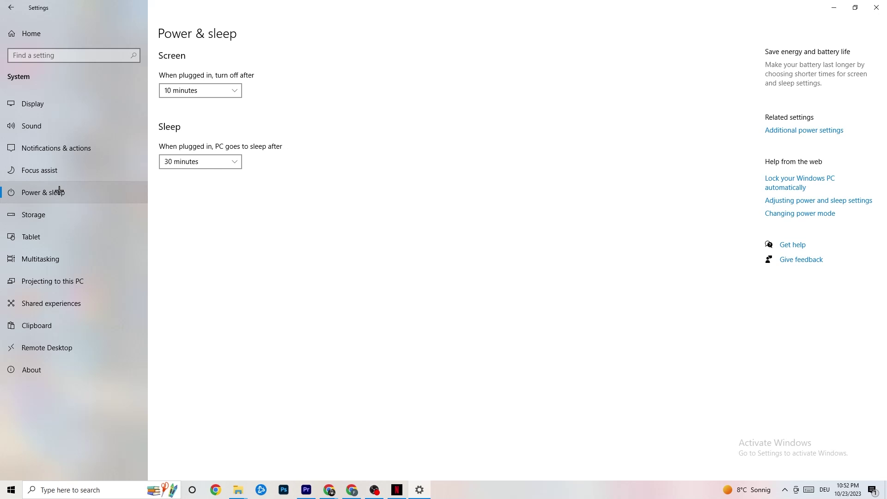
click(812, 132)
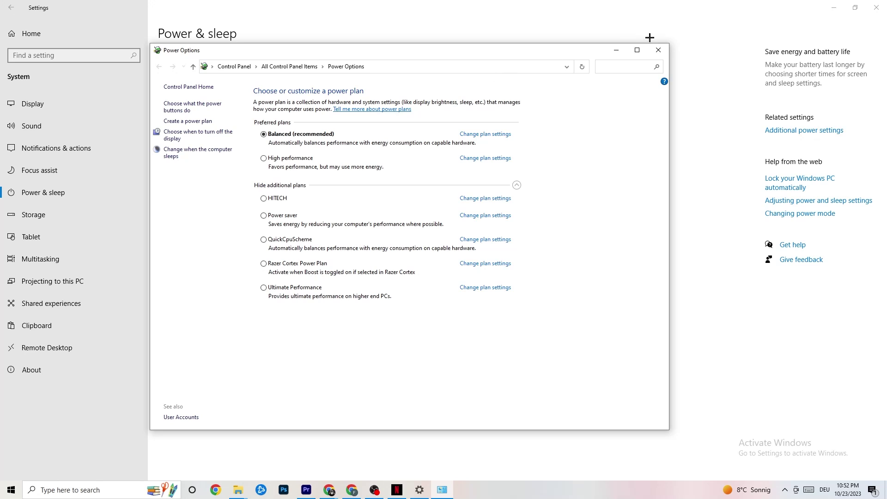
click(656, 52)
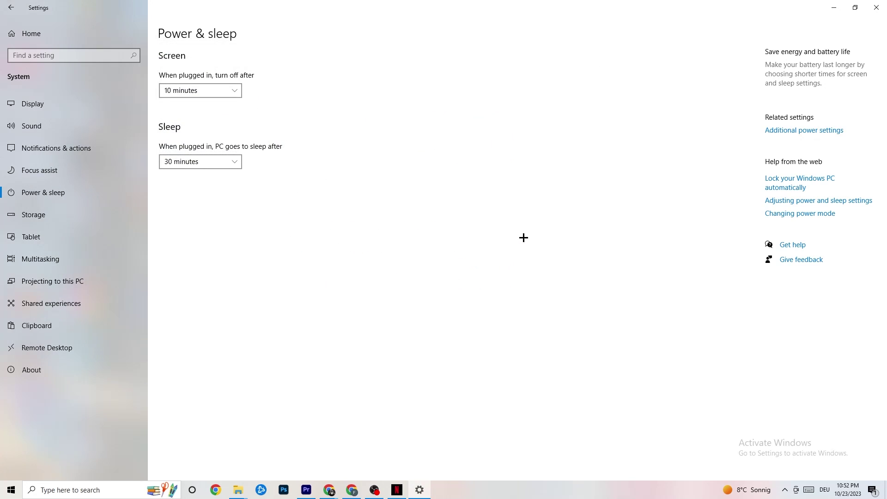
Open the Storage Sense configuration and keep it running every week
click(63, 216)
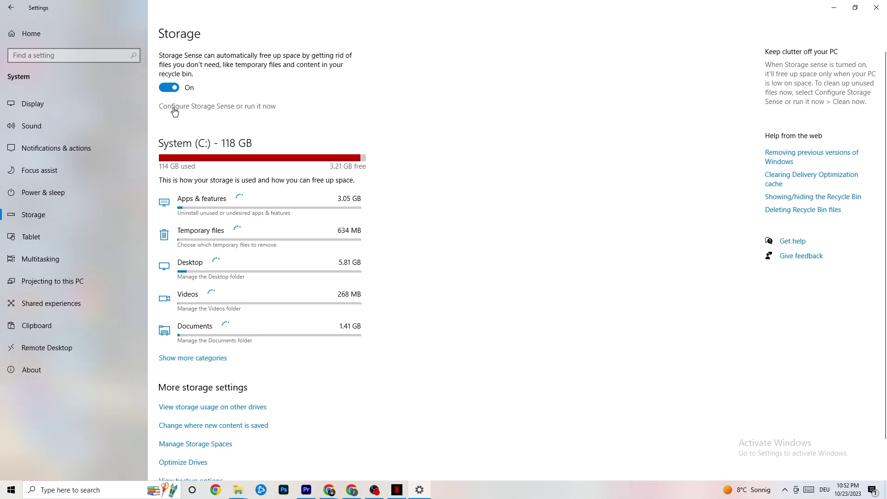
click(247, 107)
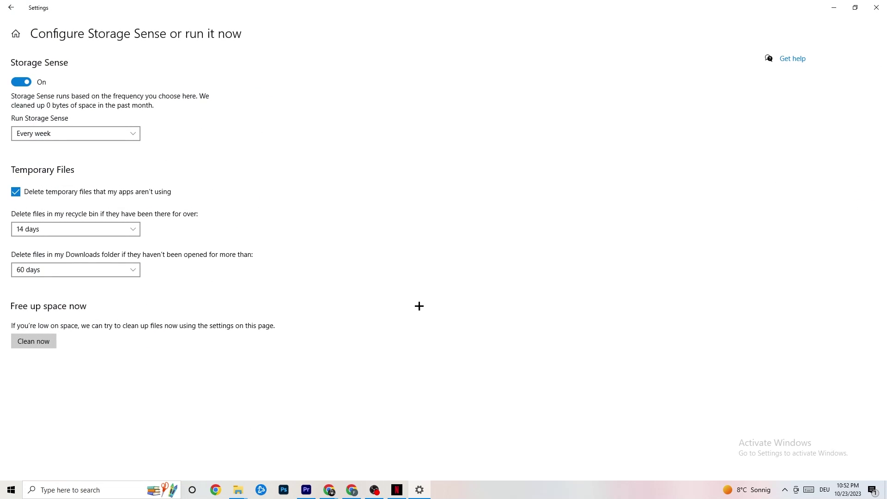
click(105, 131)
click(359, 172)
click(54, 132)
click(190, 75)
Keep recycle bin cleanup at 14 days and return to the Settings home page
click(96, 230)
click(368, 196)
click(19, 9)
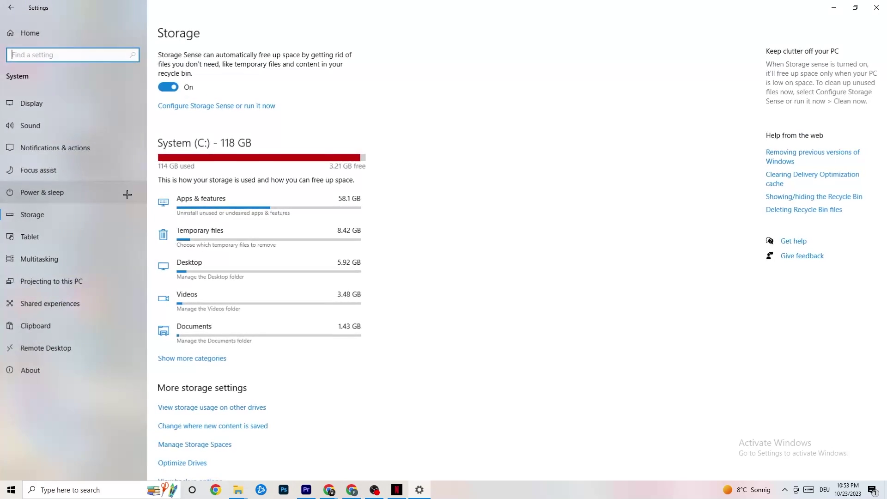
click(10, 8)
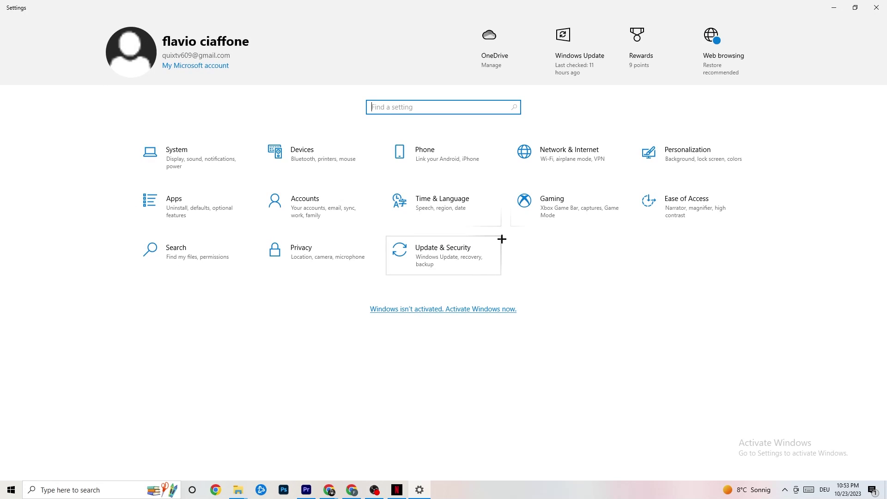
Open Gaming settings at Xbox Game Bar, then switch to the Captures page
click(570, 207)
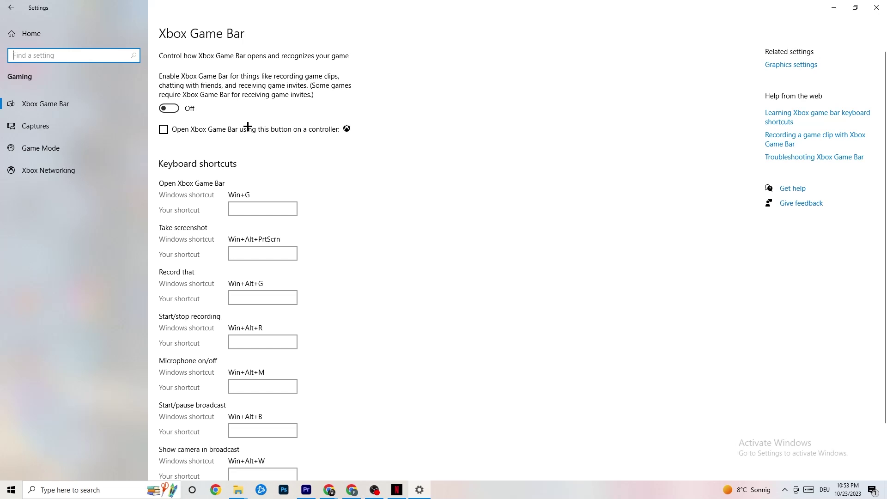
click(58, 121)
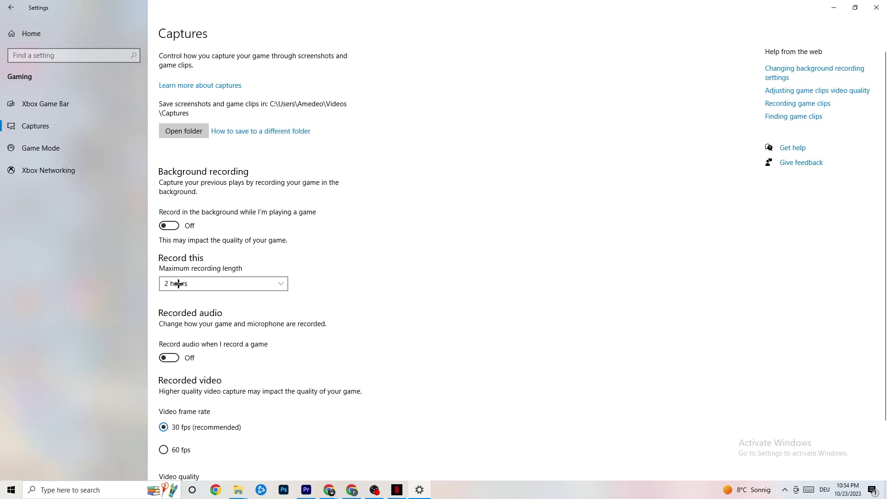
Confirm the Game Mode toggle is On, then close the Settings window
click(46, 148)
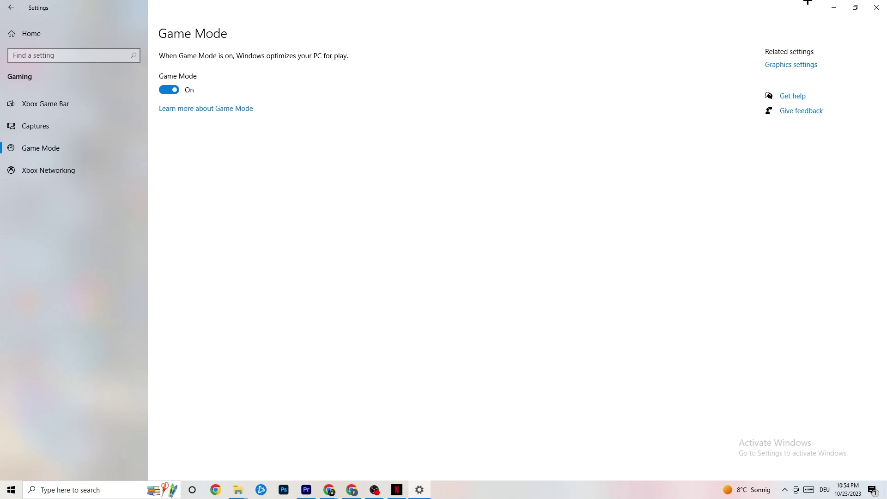
click(873, 8)
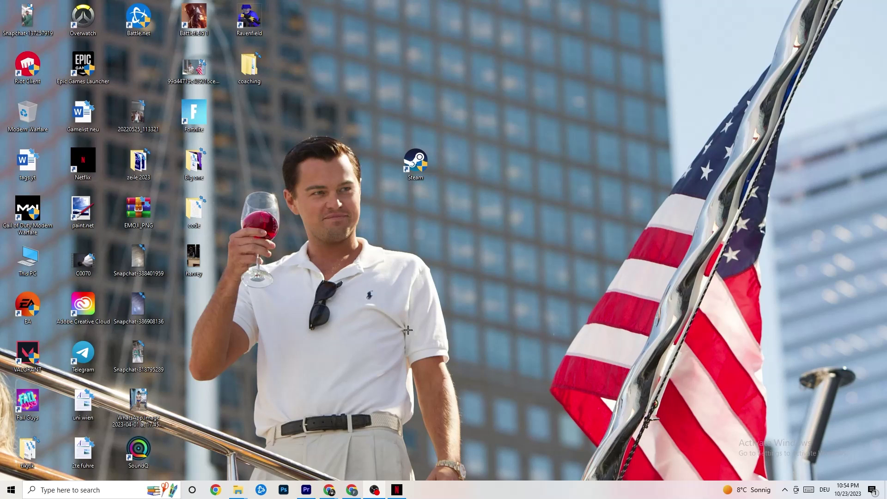
Launch Task Manager from the taskbar menu and maximize it
right_click(453, 496)
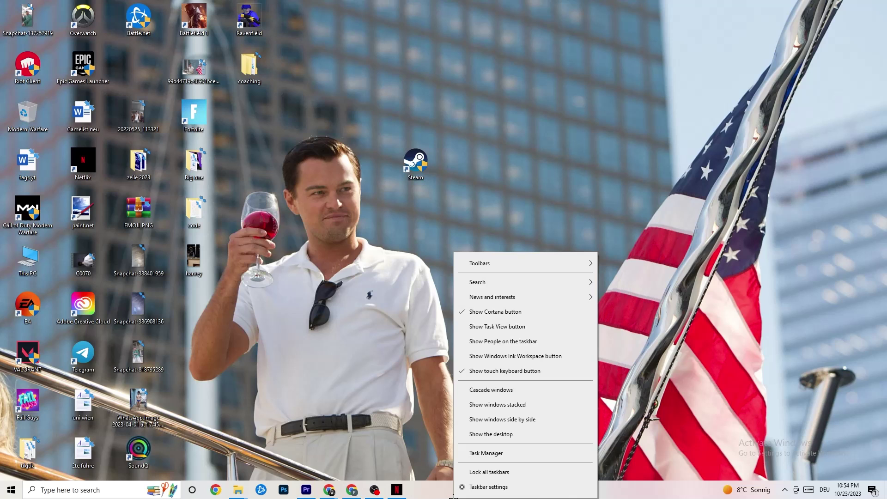
click(471, 458)
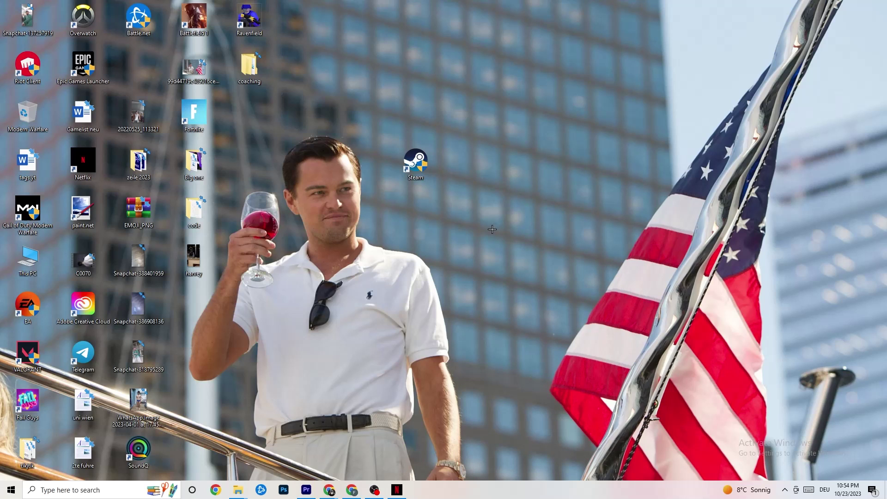
click(513, 23)
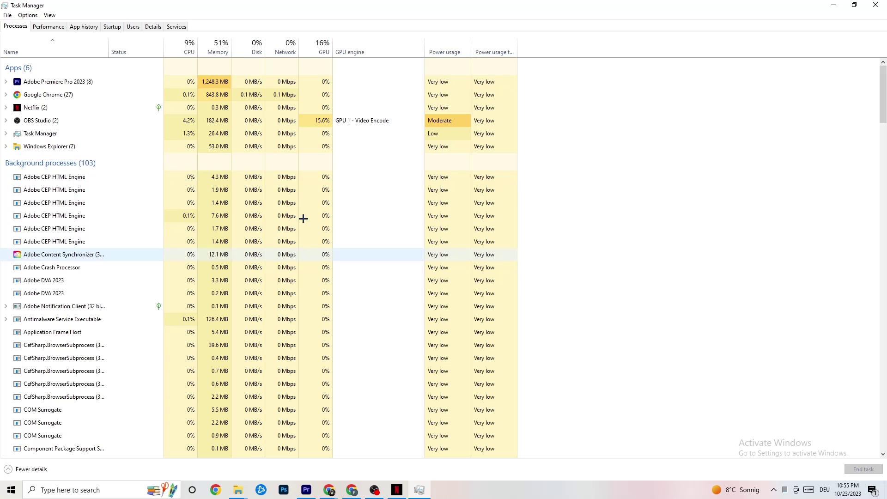
Look over the process list and end the Netflix app's task
scroll(196, 345, down, 3)
scroll(196, 344, down, 4)
scroll(174, 305, up, 6)
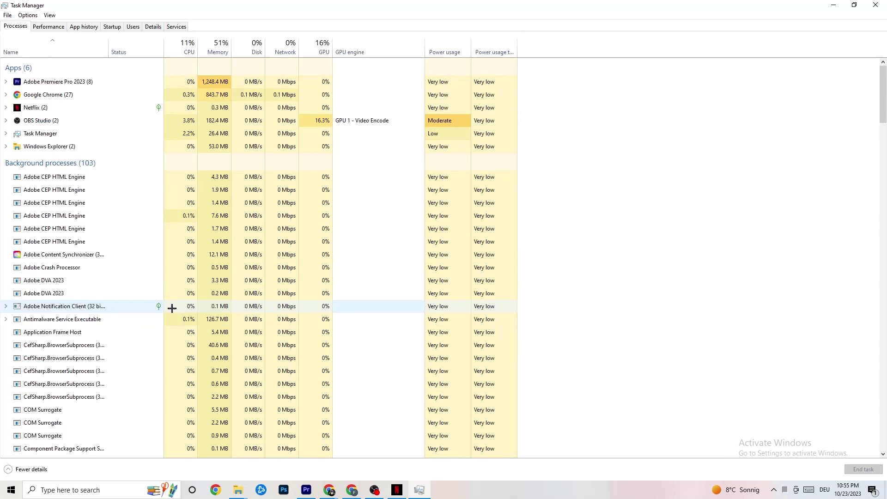
scroll(157, 270, down, 3)
scroll(144, 270, up, 3)
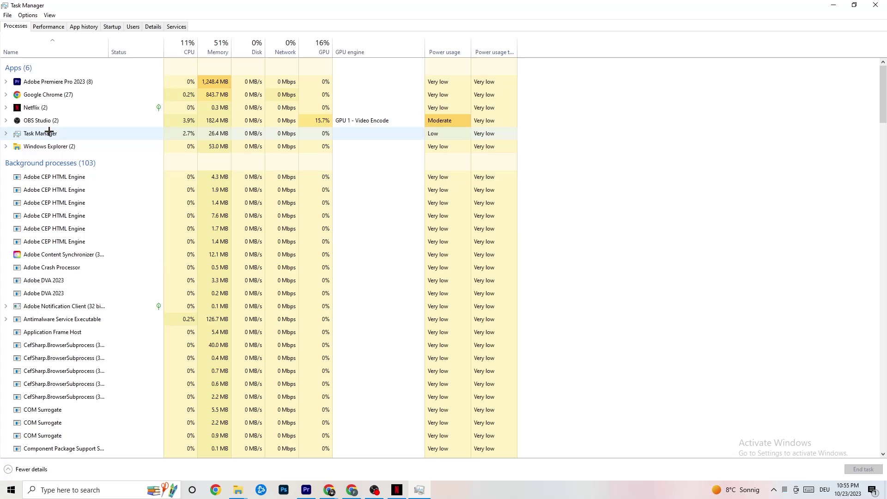
right_click(58, 109)
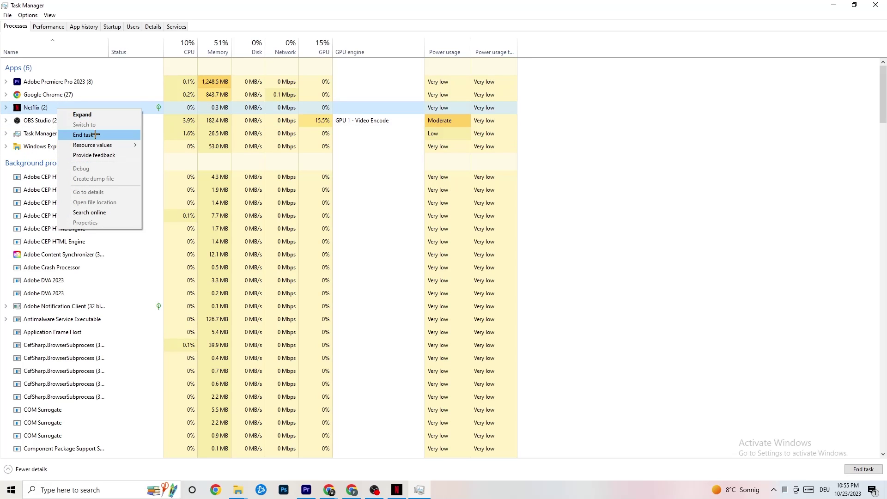
click(659, 146)
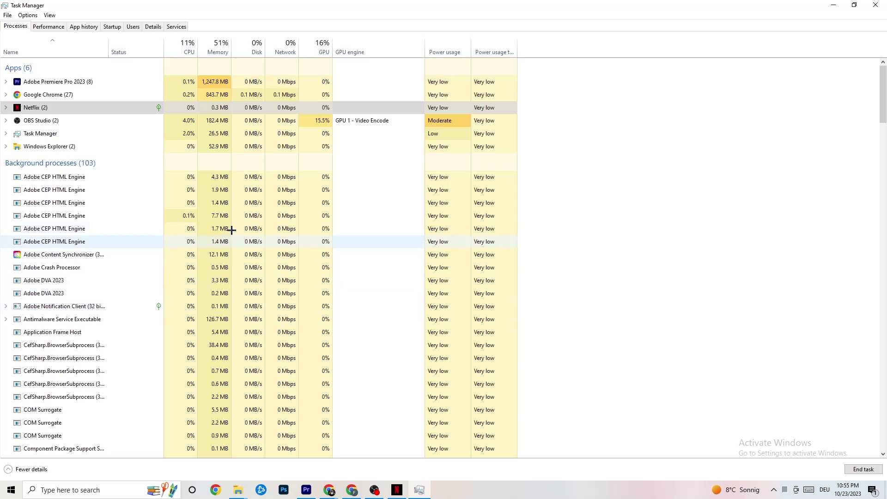
Confirm Adobe Premiere's process priority stays Normal, then bring up the Startup apps list
click(145, 29)
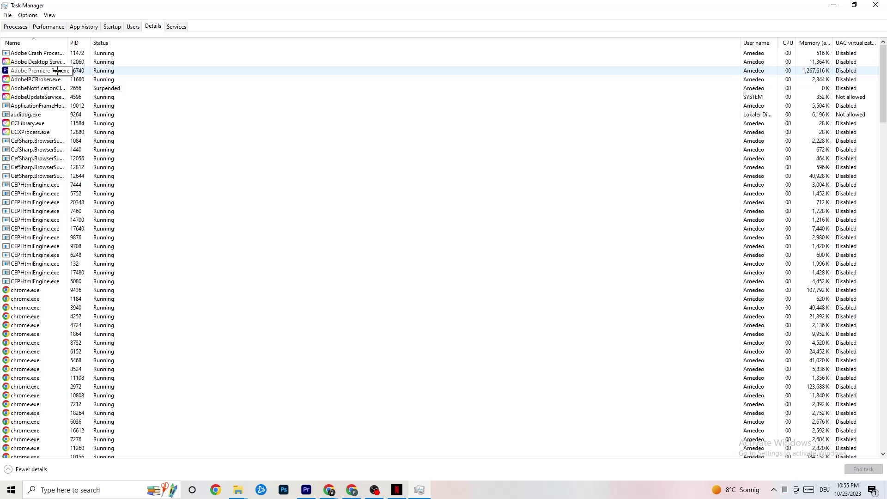
right_click(87, 72)
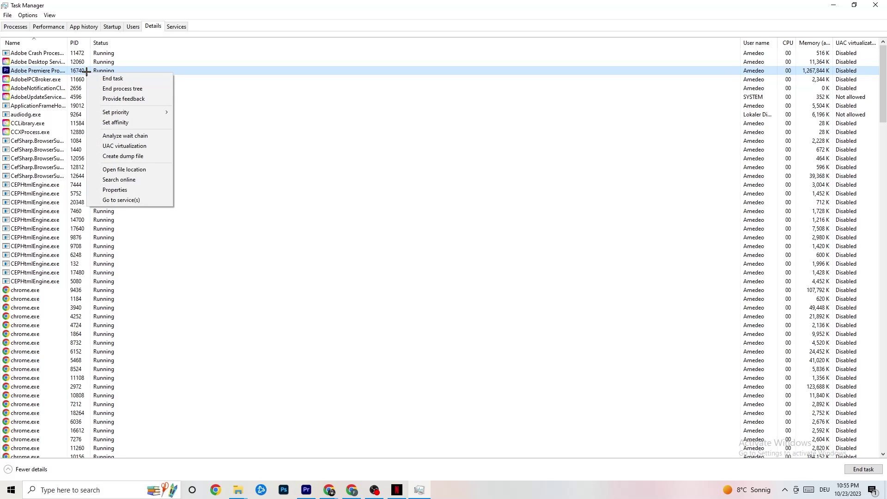
mouse_move(136, 113)
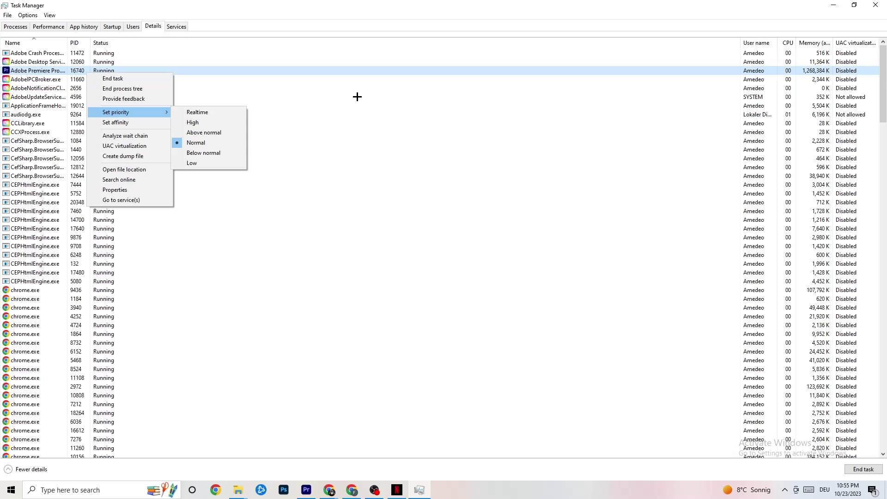
click(148, 113)
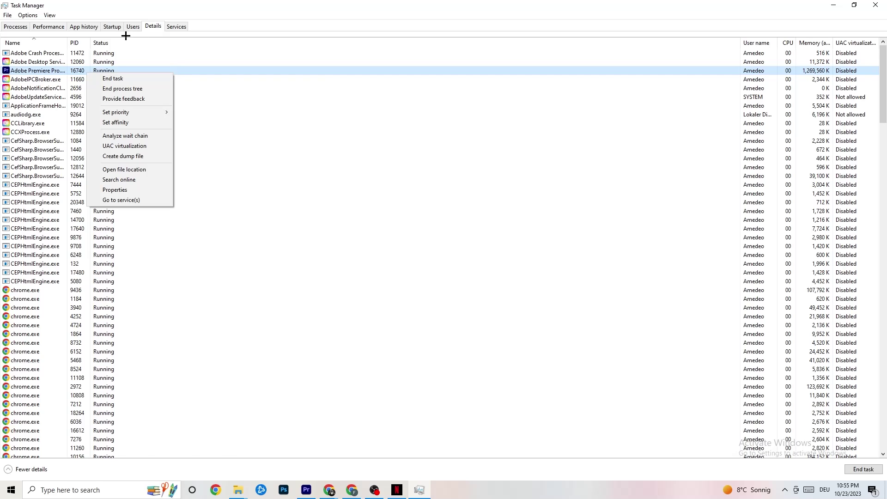
click(112, 26)
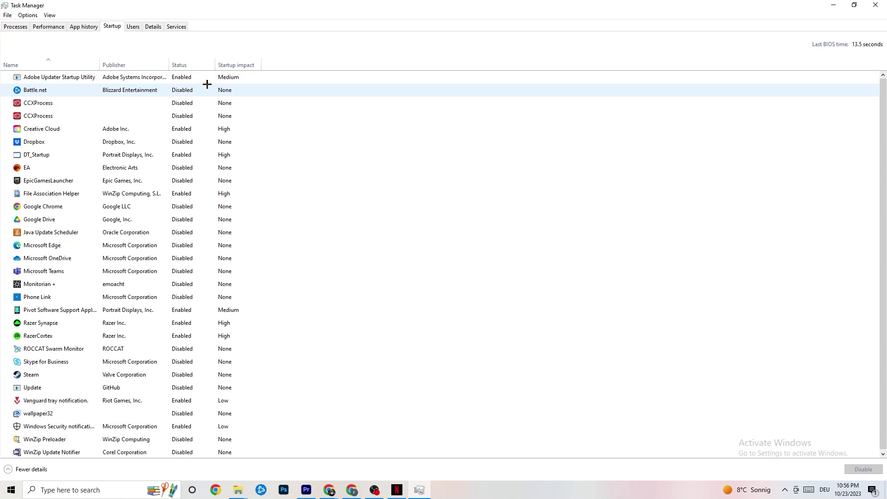
Review Google Drive's and Pivot Software's startup options, leaving Drive disabled and Pivot enabled
right_click(128, 219)
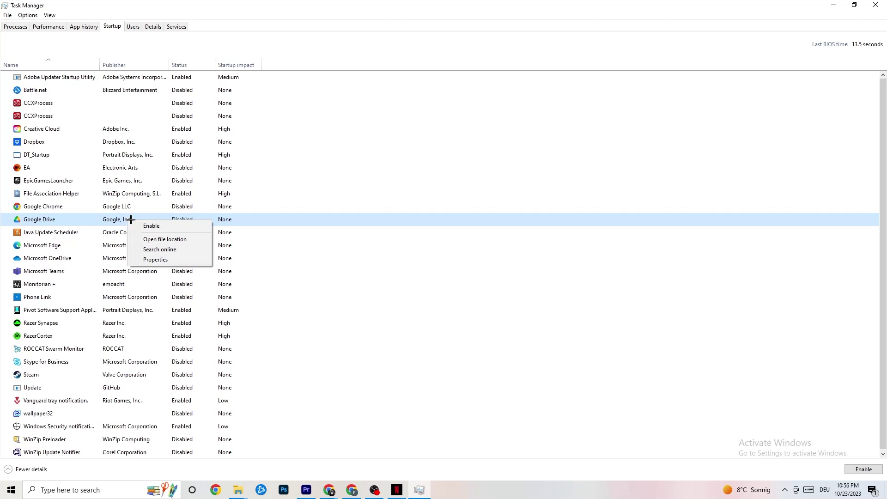
right_click(176, 310)
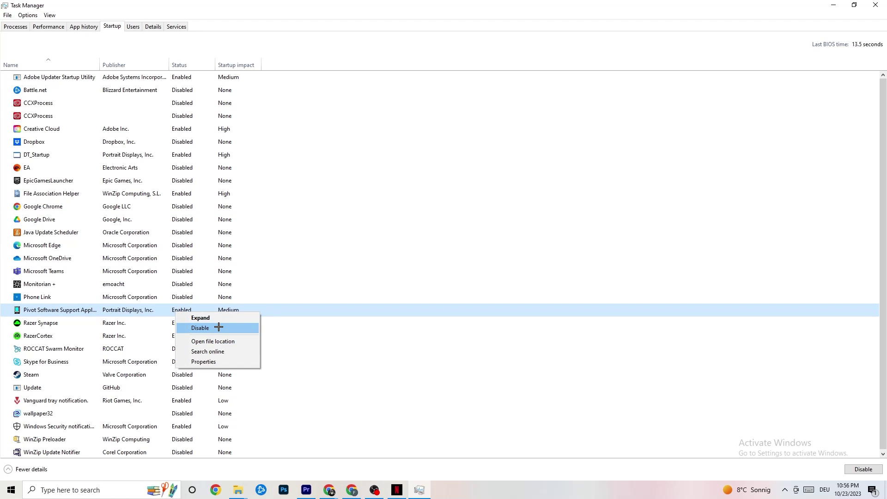
click(359, 14)
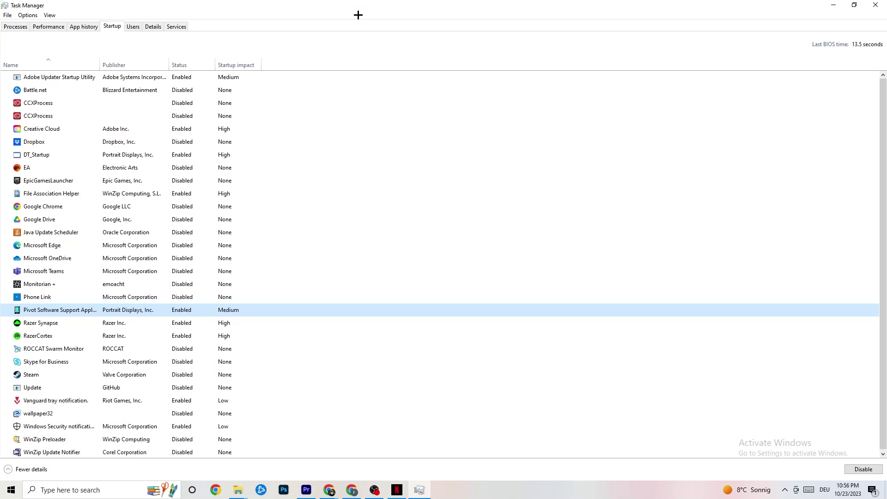